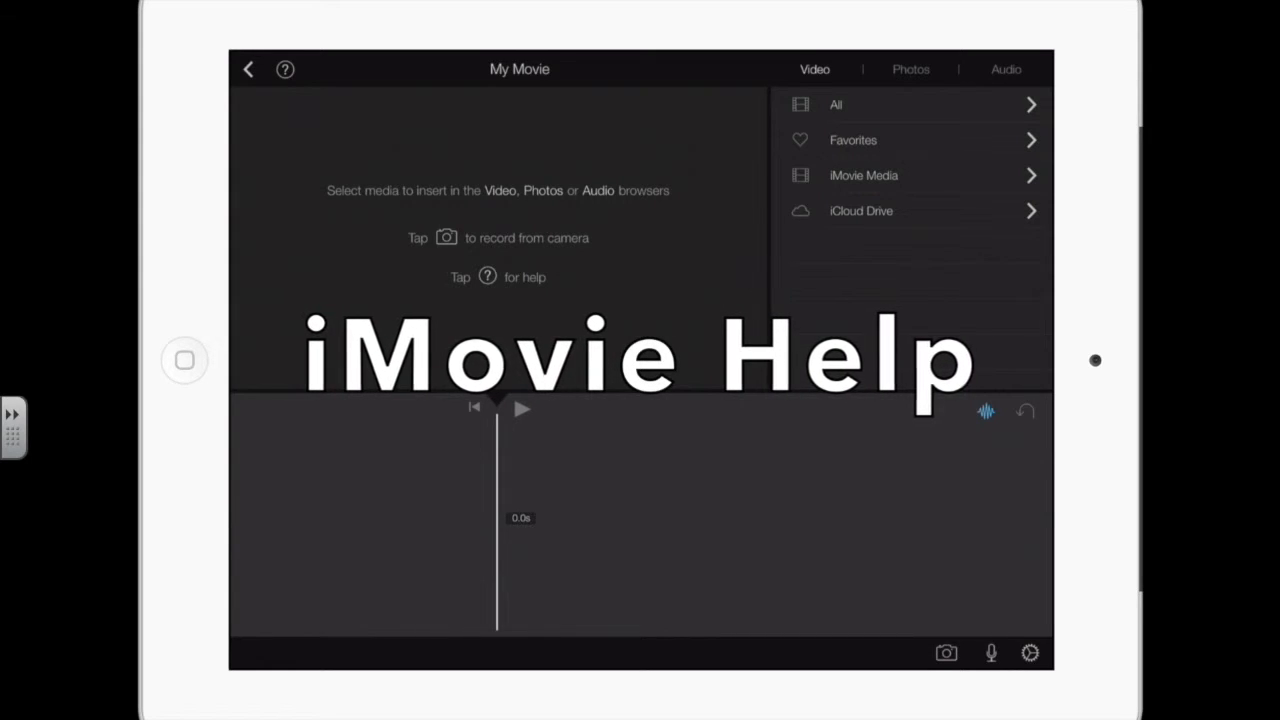
Step: Show the coach tips for the project editing screen, then hide them again
click(285, 69)
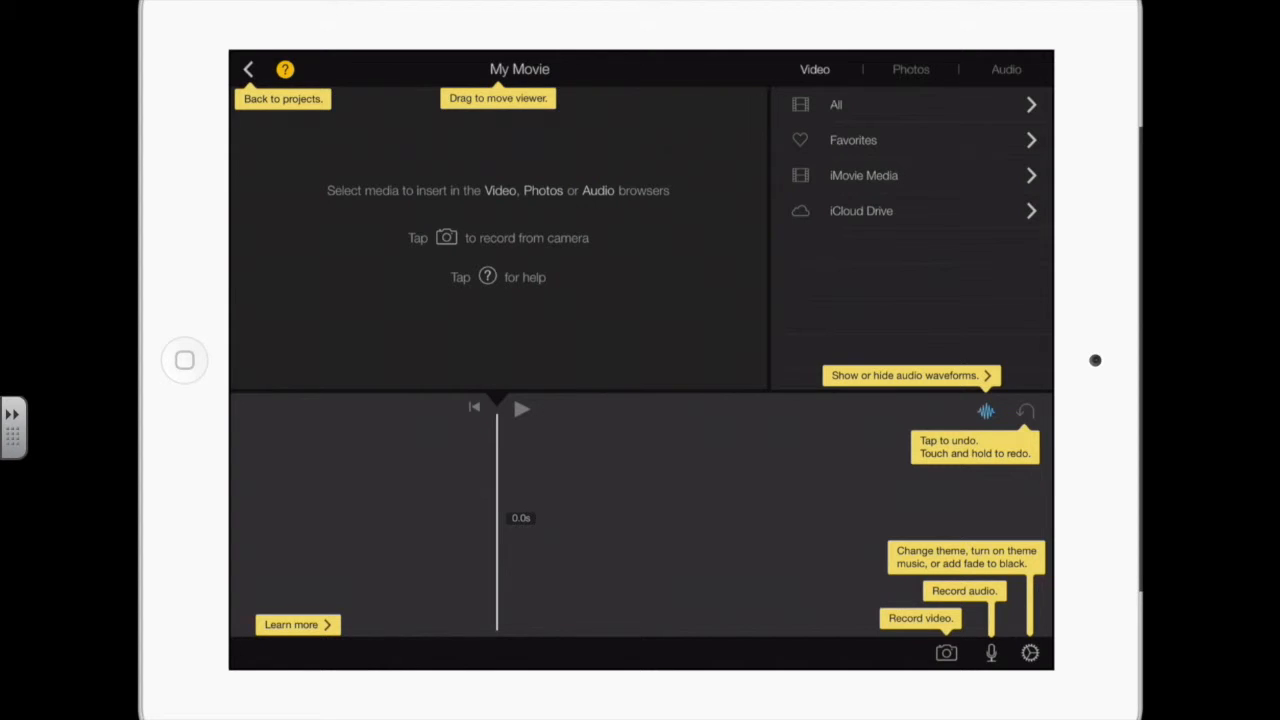
click(285, 69)
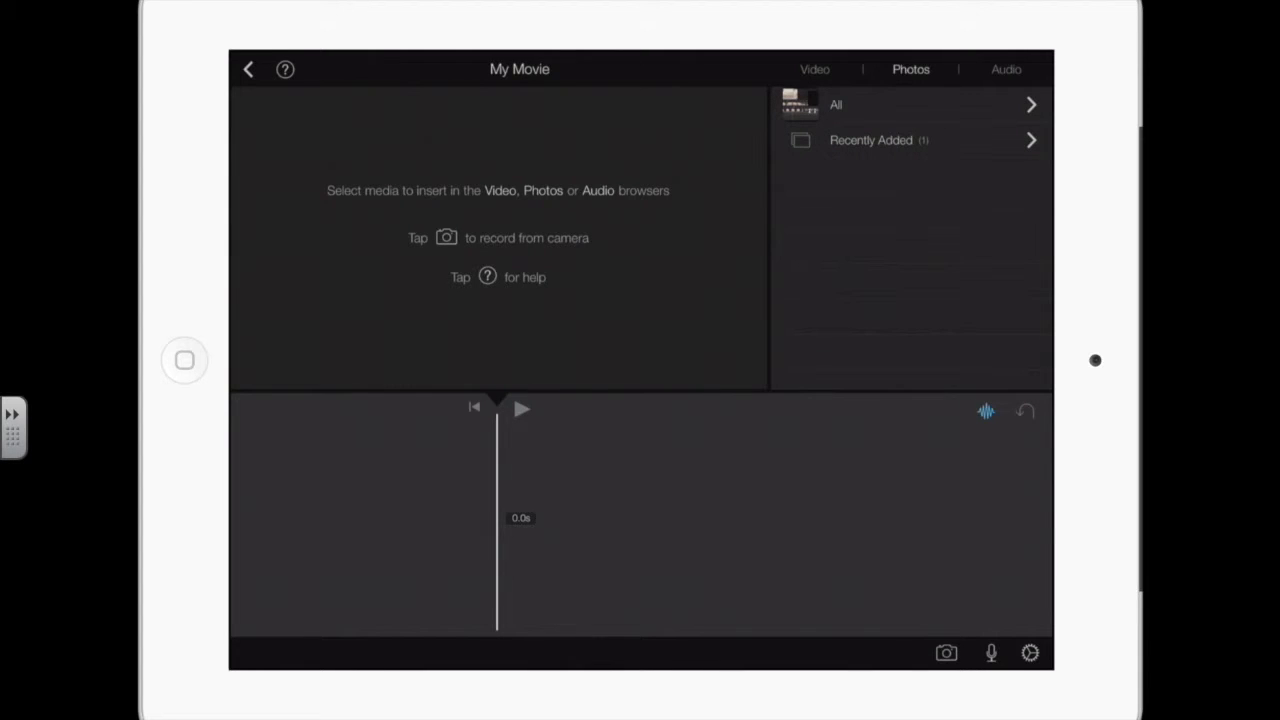
Step: Open the All photo album in the Photos media browser
click(910, 104)
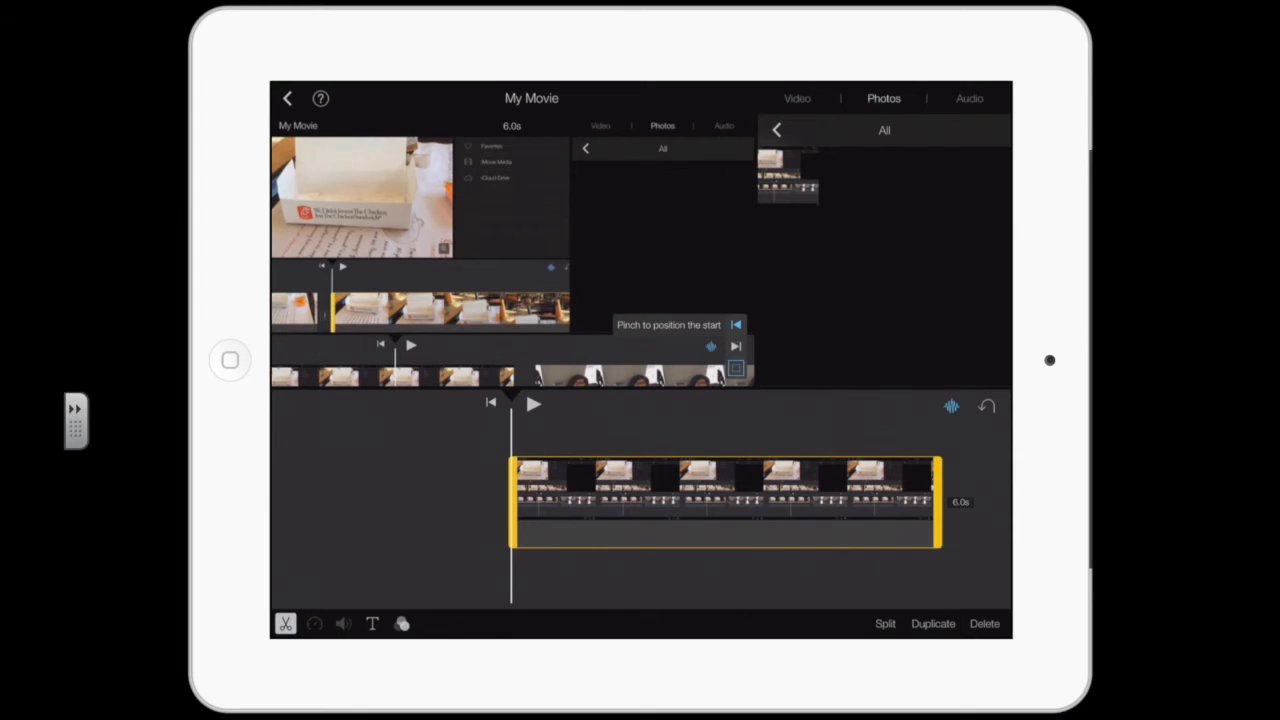
Step: Browse the available title styles and clip filters for the selected clip
click(372, 623)
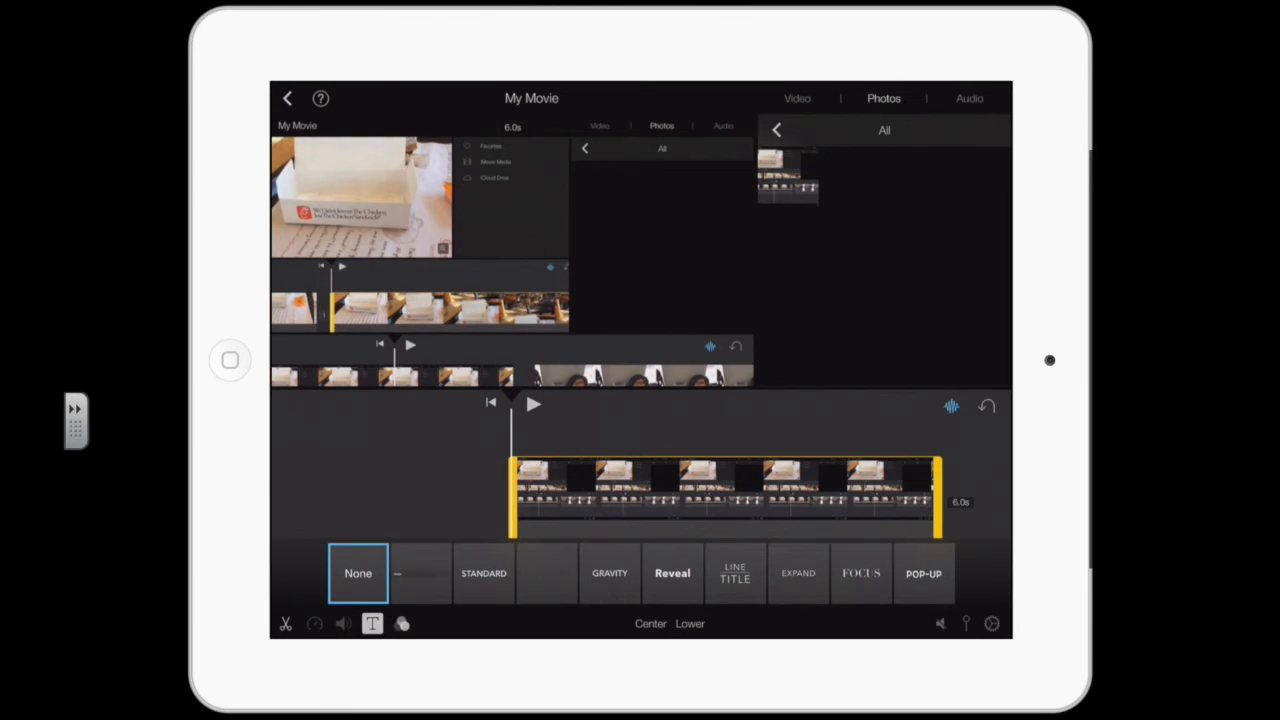
click(402, 623)
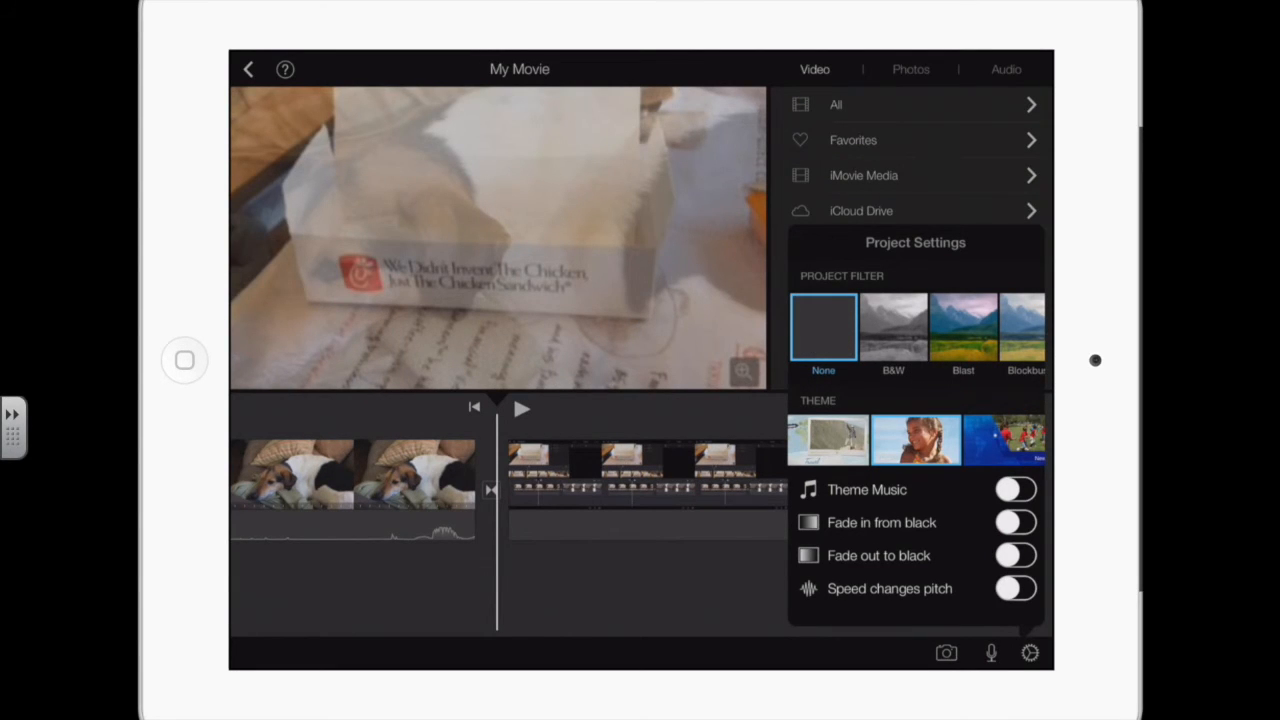
Step: Switch on Theme Music, Fade in from black and Fade out to black
click(1016, 489)
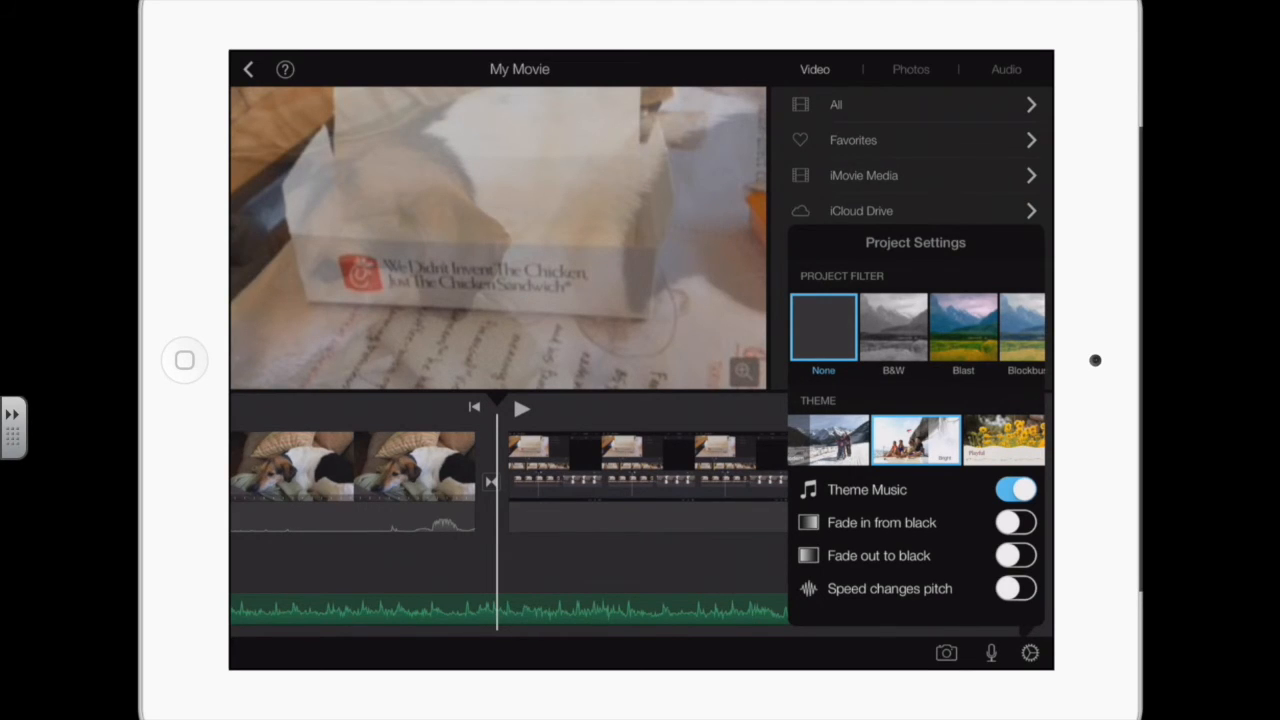
click(1016, 522)
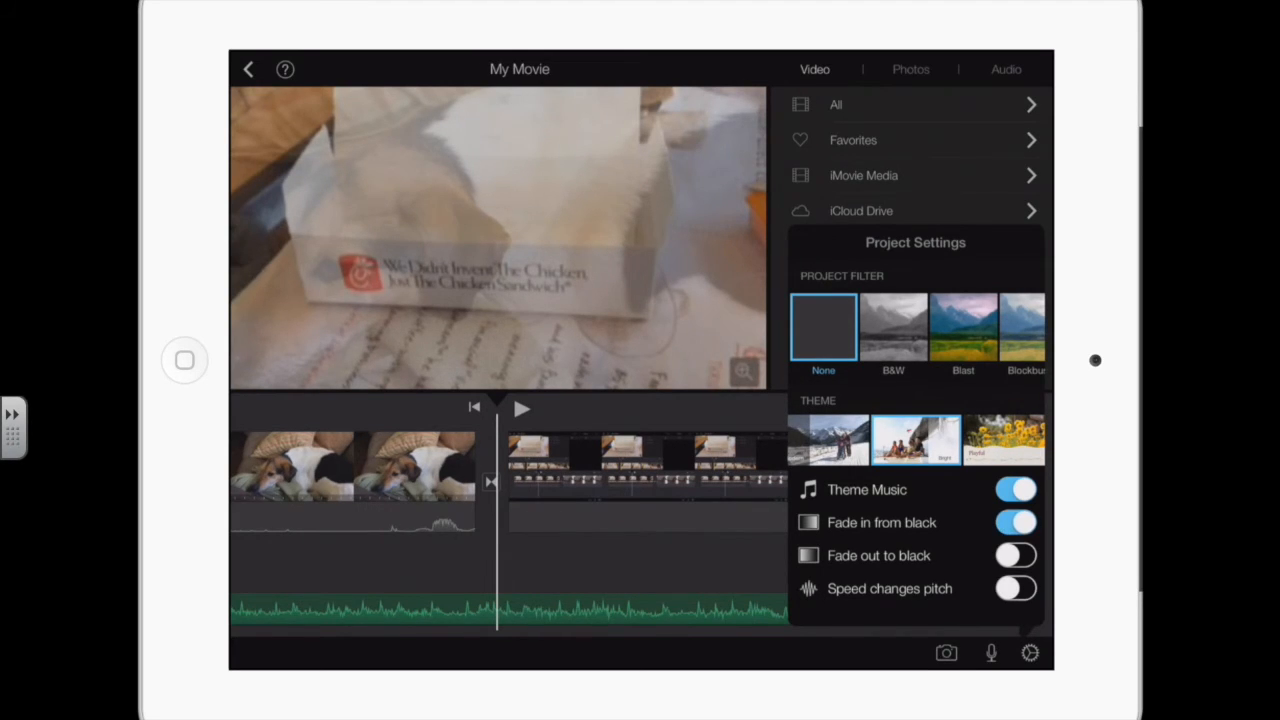
click(1016, 555)
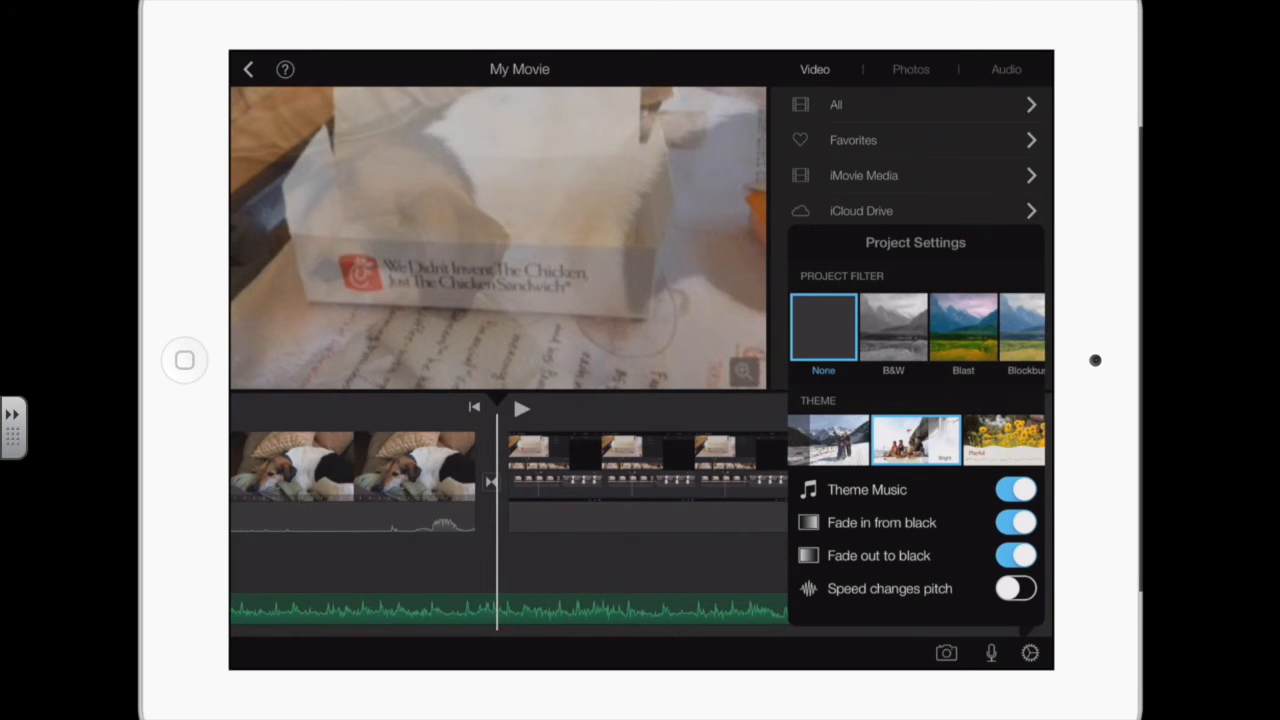